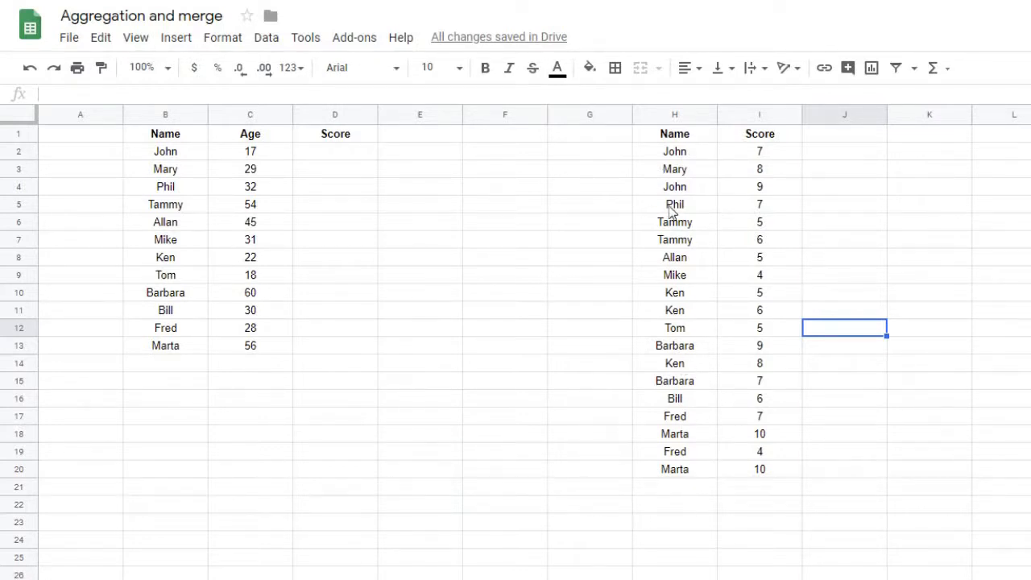
Review the name–score list, checking John's scores of 7 and 9, Tammy's and Barbara's entries
{"action": "left_click", "coordinate": [682, 155]}
{"action": "left_click", "coordinate": [686, 191]}
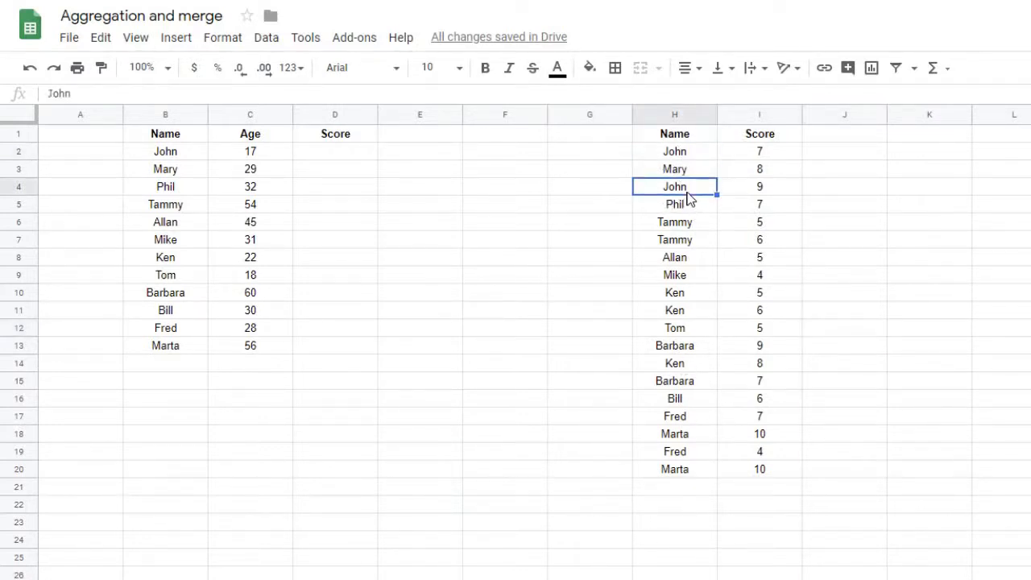
{"action": "left_click", "coordinate": [695, 222]}
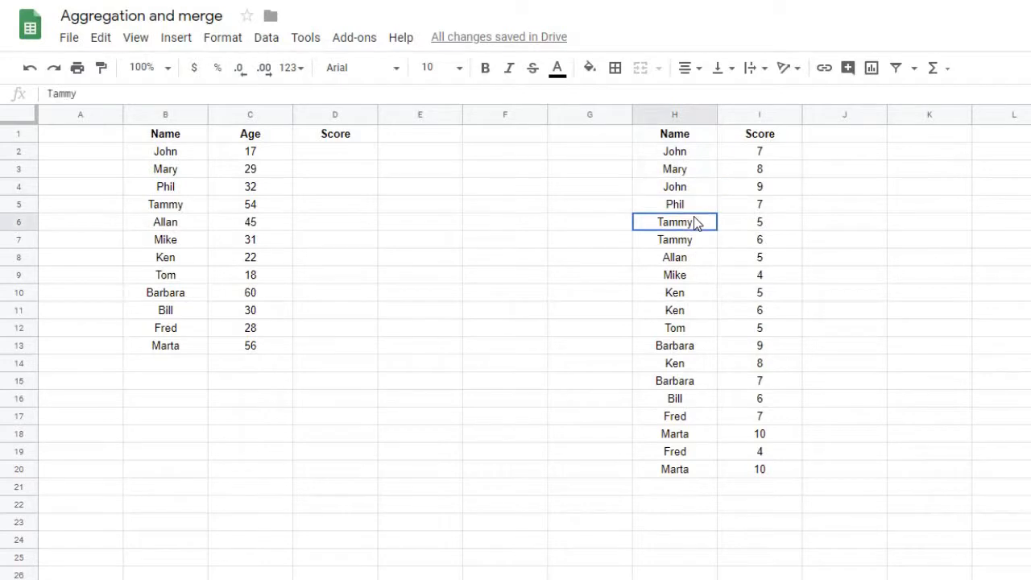
{"action": "left_click", "coordinate": [697, 346]}
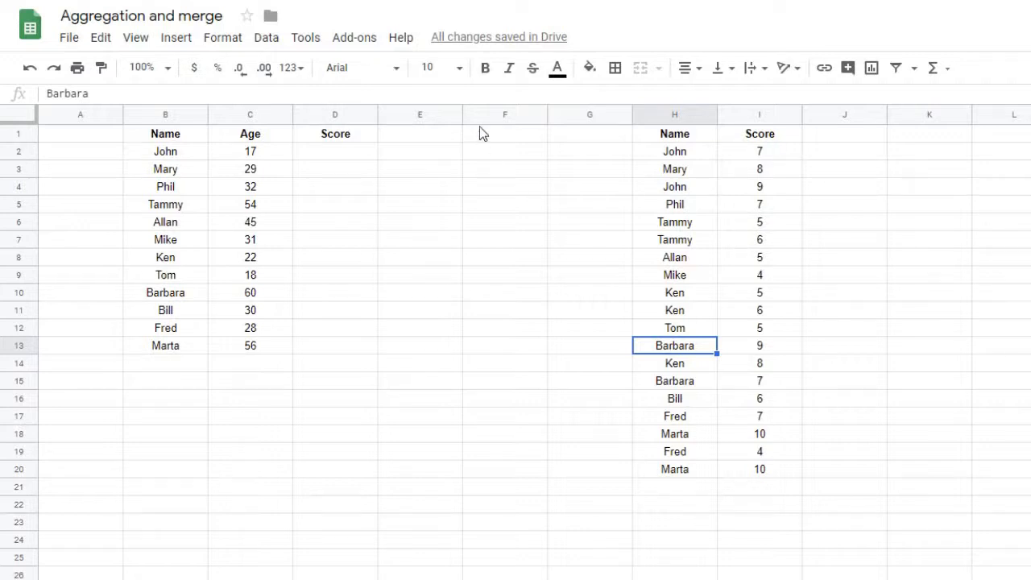
{"action": "left_click", "coordinate": [771, 154]}
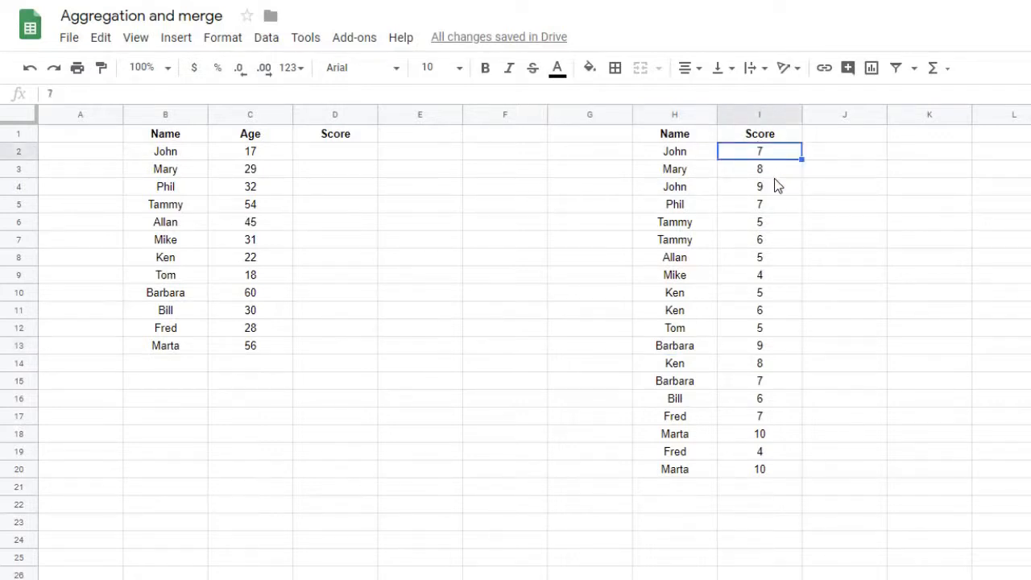
{"action": "left_click", "coordinate": [774, 181]}
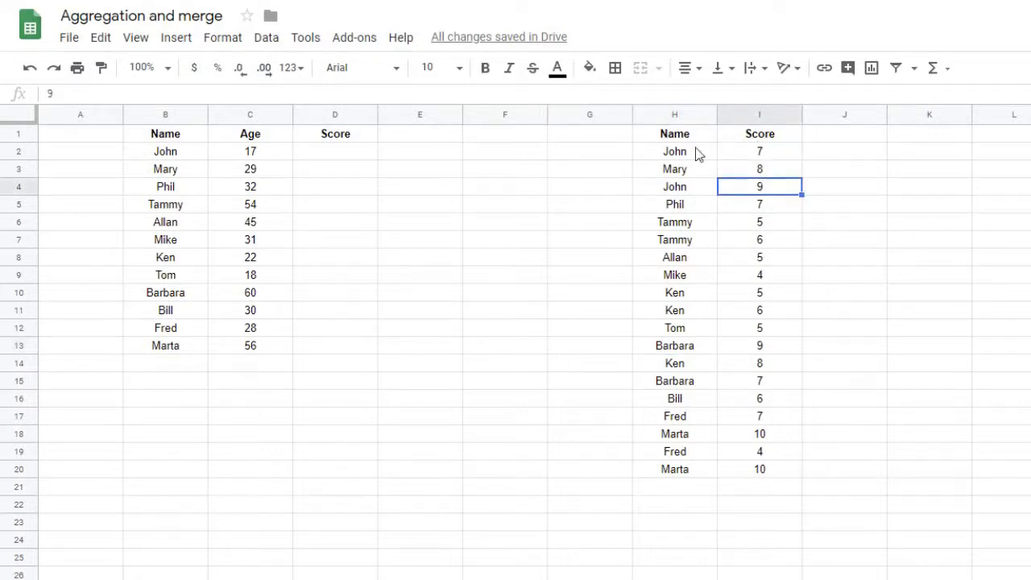
In D2, start the formula =vlookup(B2,query( using John's name as the lookup key
{"action": "left_click", "coordinate": [345, 157]}
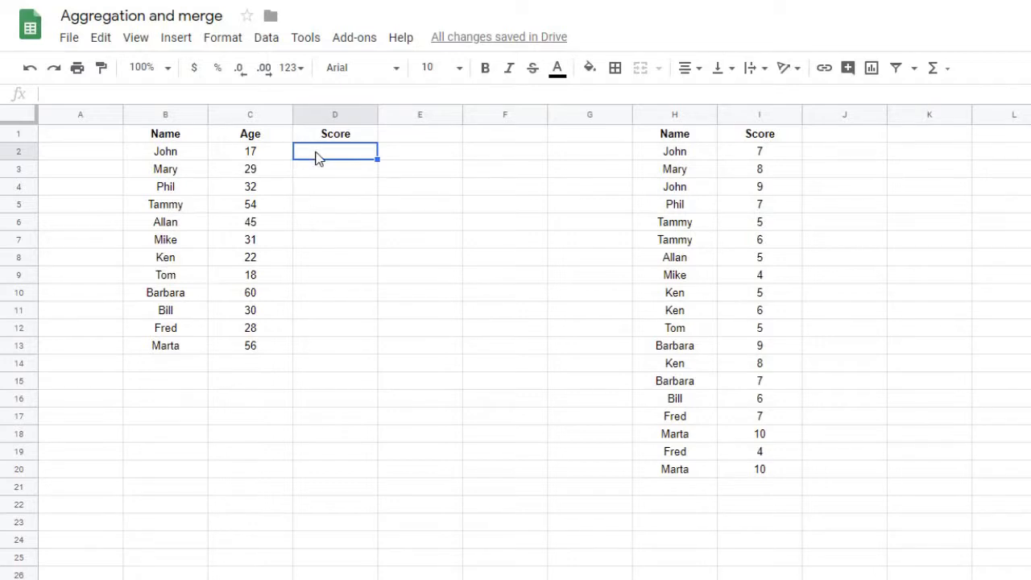
{"action": "type", "text": "="}
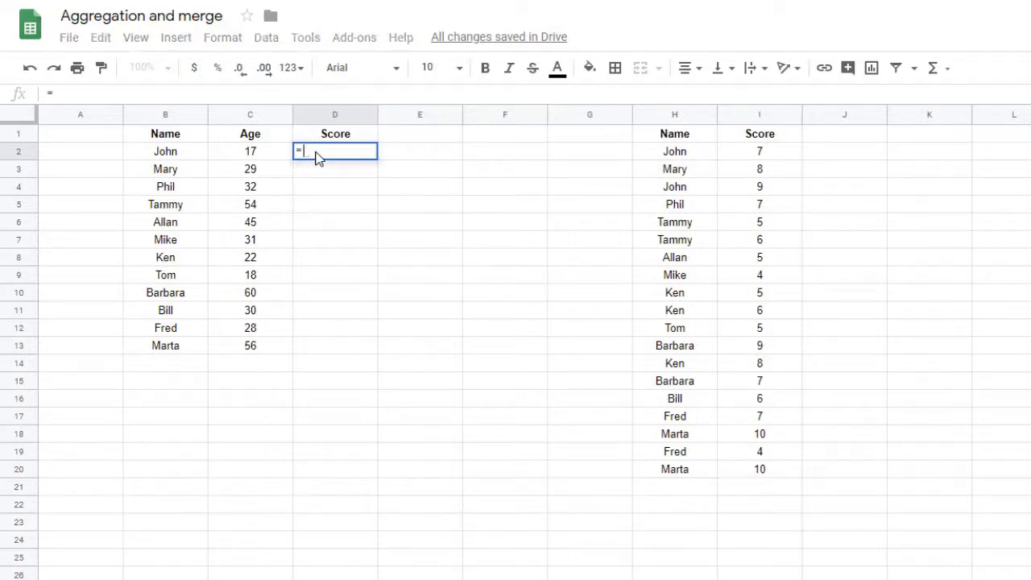
{"action": "type", "text": "vlo"}
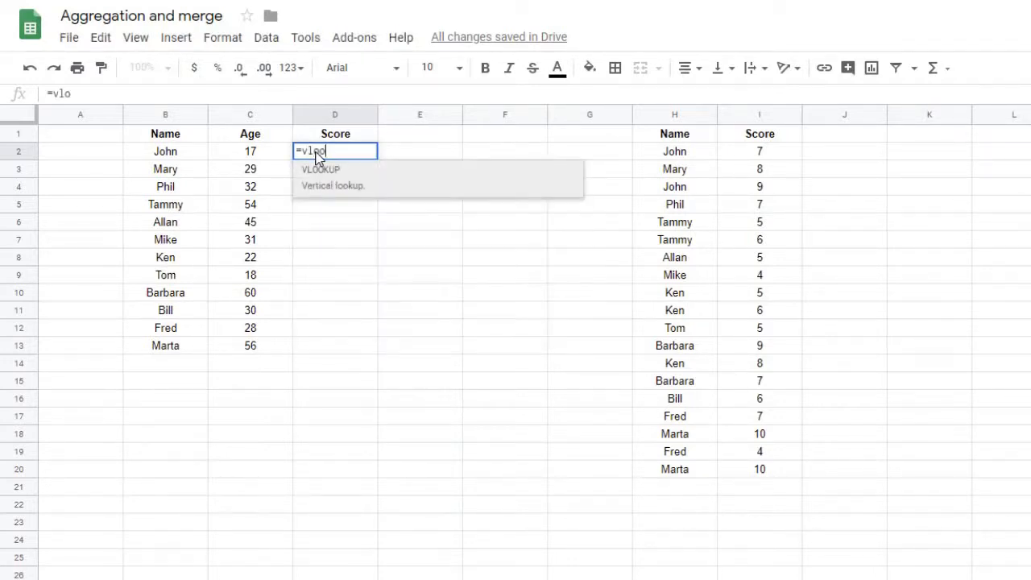
{"action": "type", "text": "okup("}
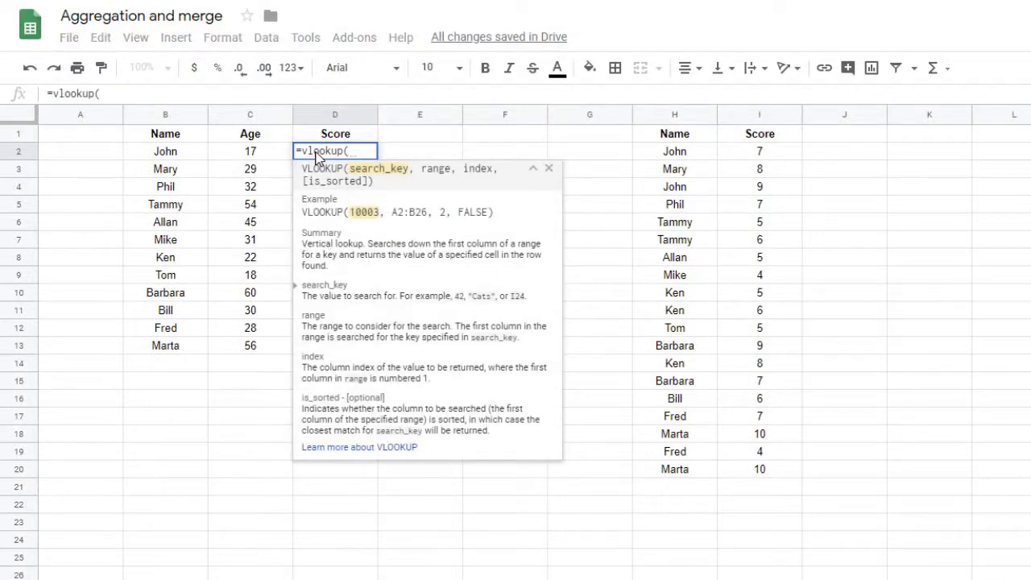
{"action": "left_click", "coordinate": [166, 154]}
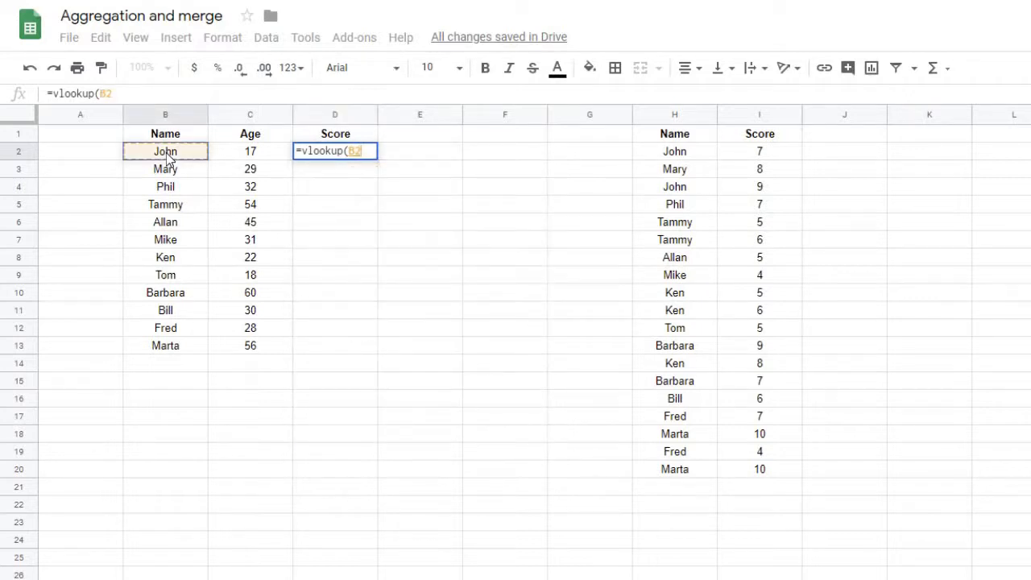
{"action": "type", "text": ","}
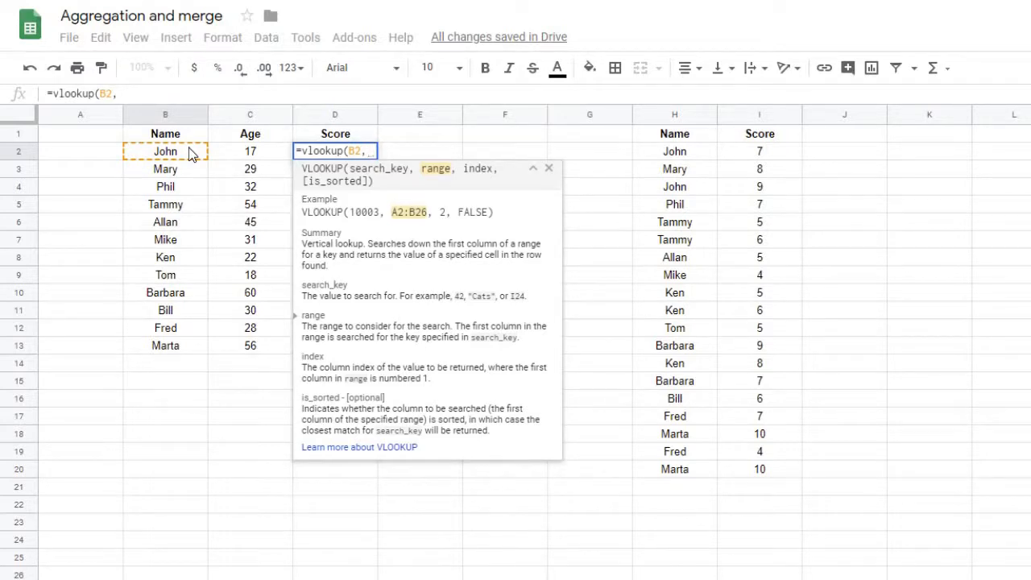
{"action": "type", "text": "query("}
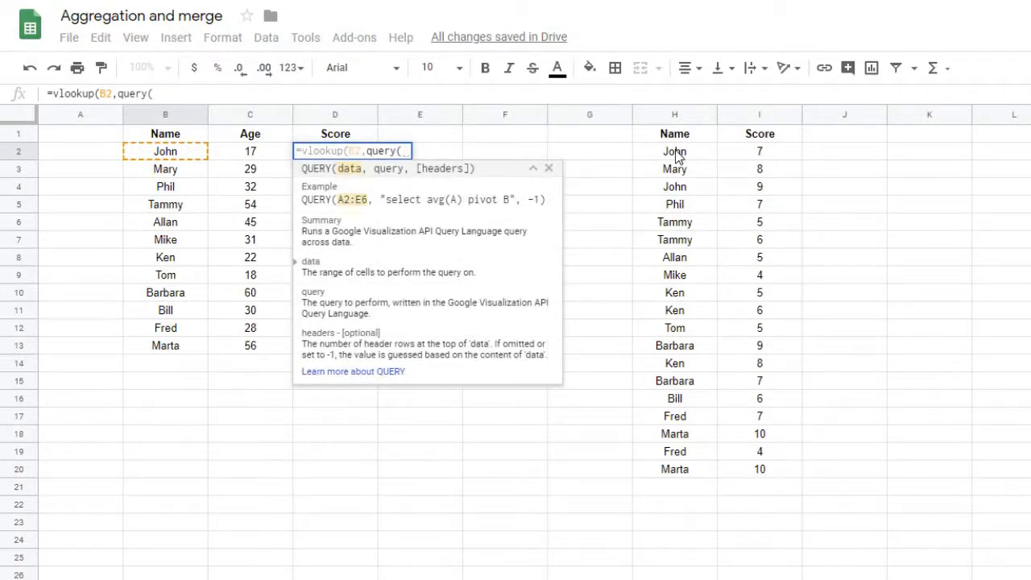
Extend D2's formula with query over H2:I20, "select H, avg(I) group by H", column 2 and FALSE
{"action": "left_click_drag", "start_coordinate": [675, 157], "coordinate": [758, 474]}
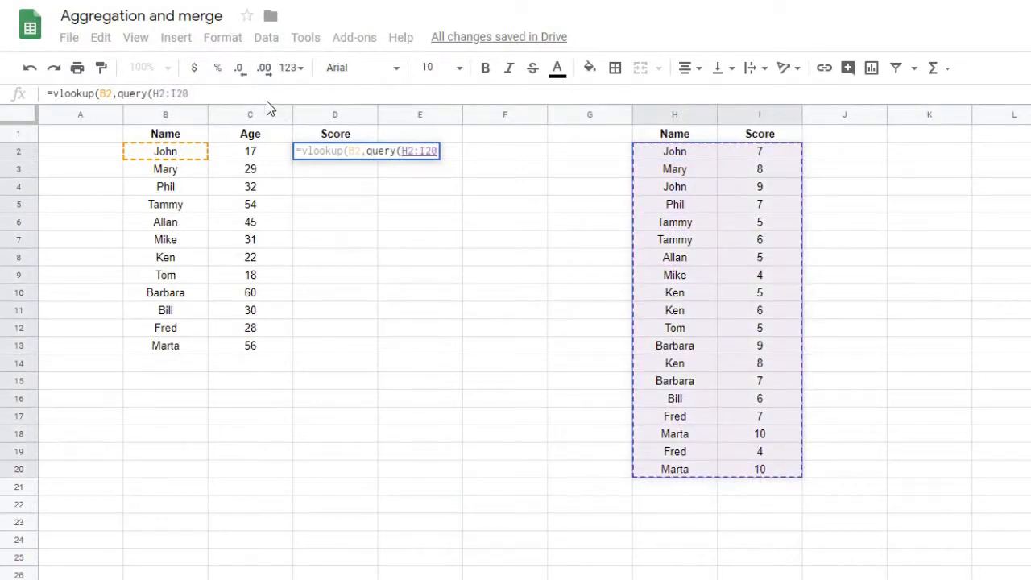
{"action": "type", "text": ","}
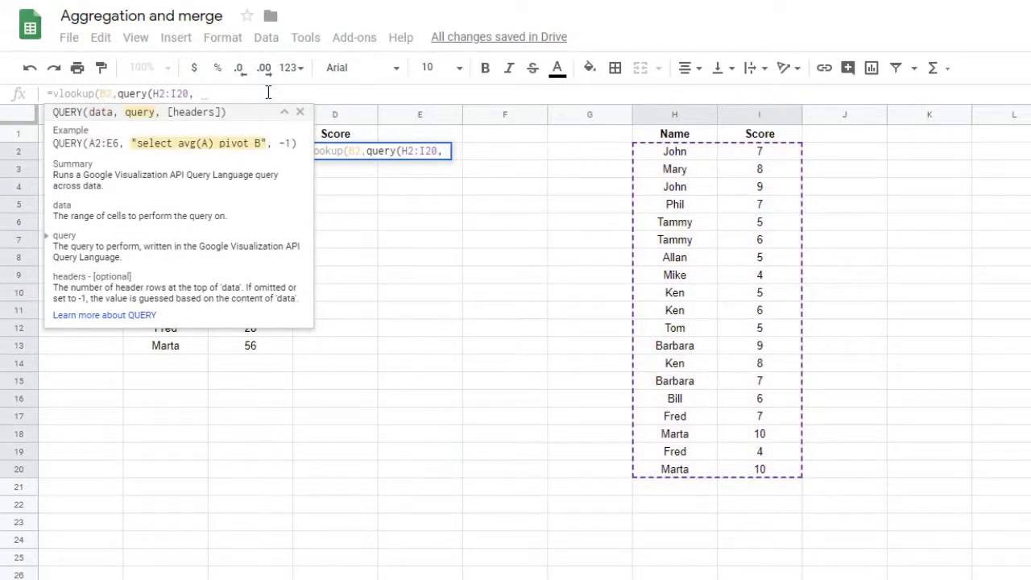
{"action": "type", "text": " \"\""}
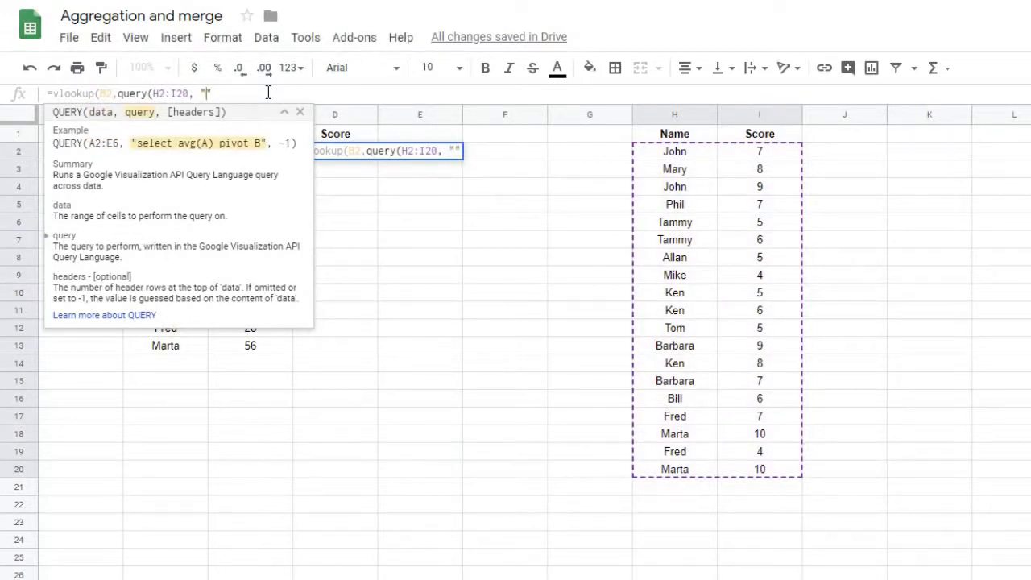
{"action": "type", "text": "select"}
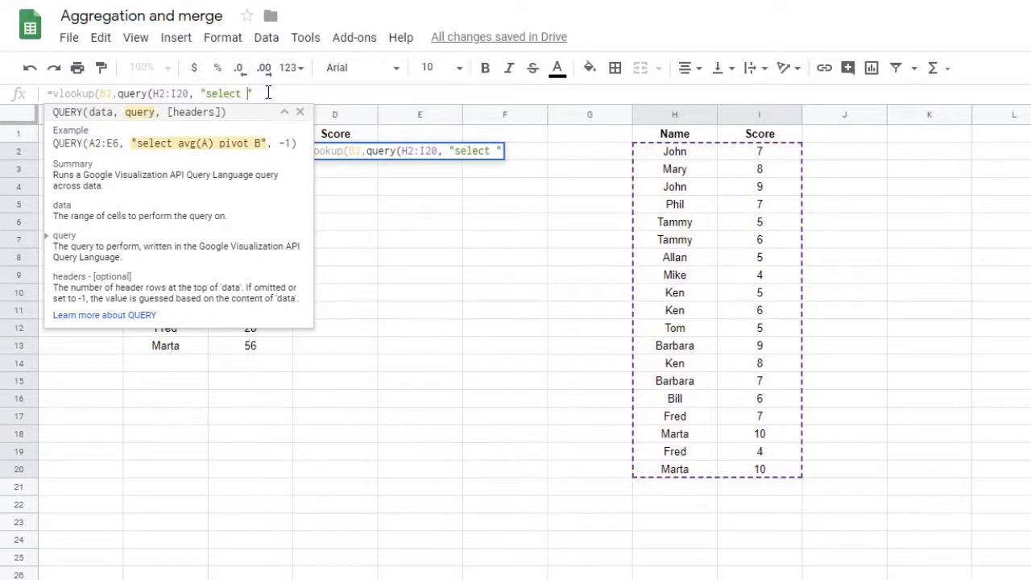
{"action": "type", "text": " H"}
{"action": "type", "text": ", avg"}
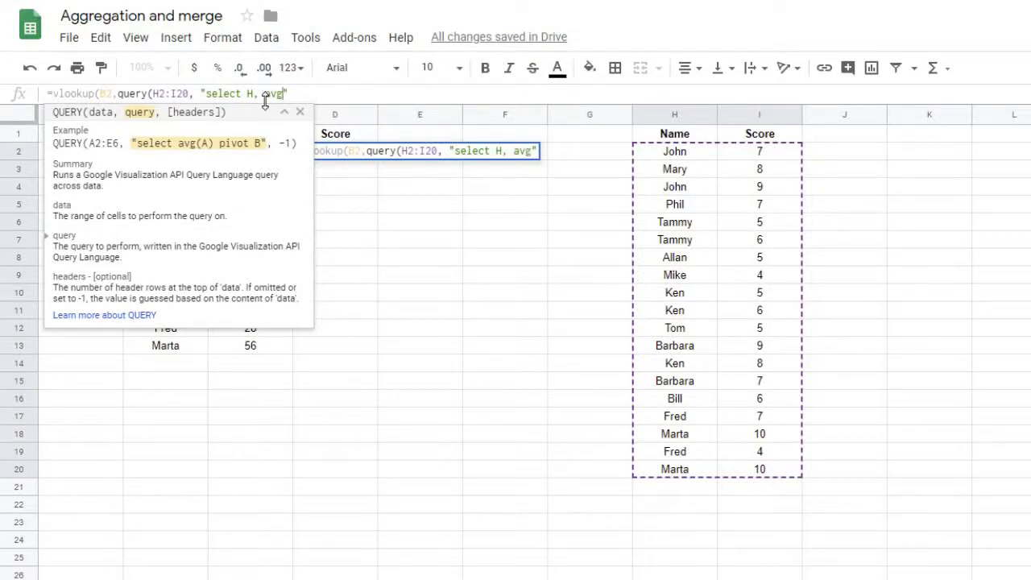
{"action": "type", "text": "(I) grou"}
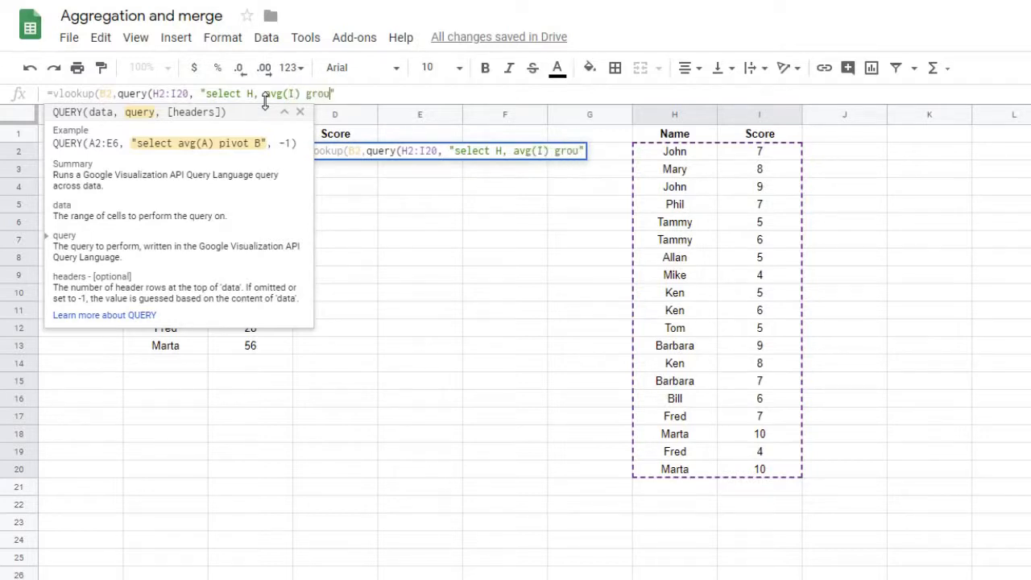
{"action": "type", "text": "p by "}
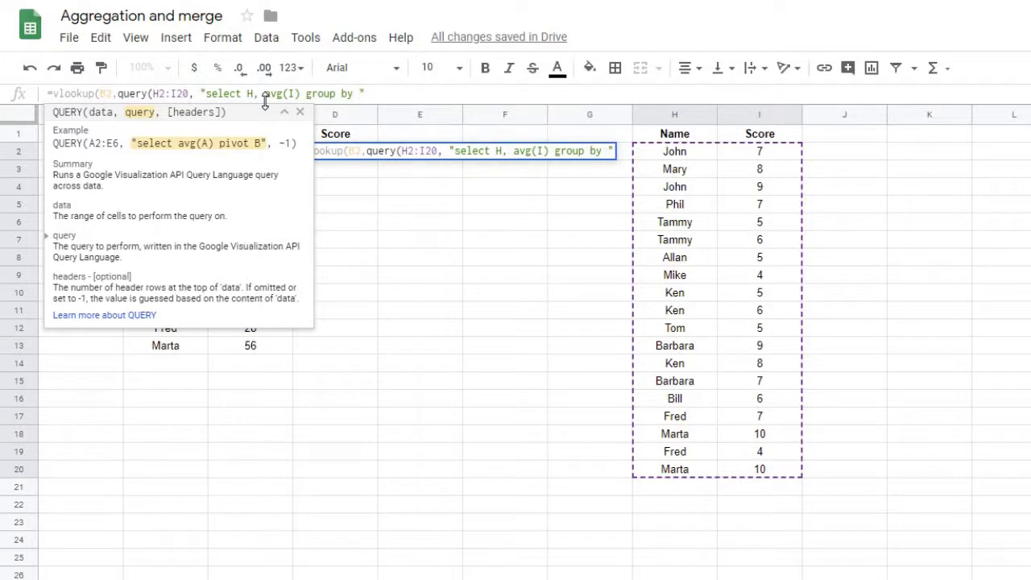
{"action": "type", "text": "H"}
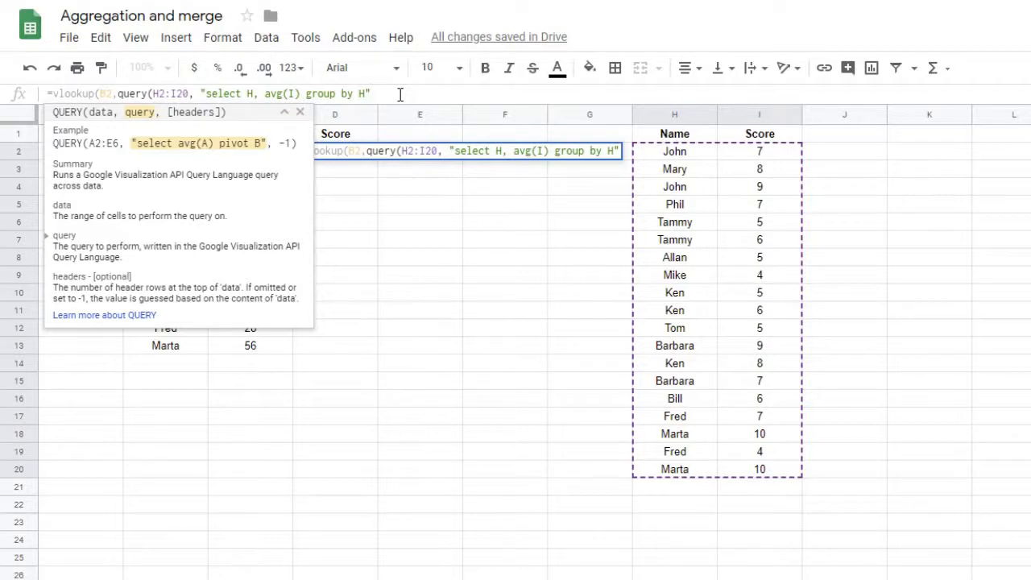
{"action": "type", "text": ",2"}
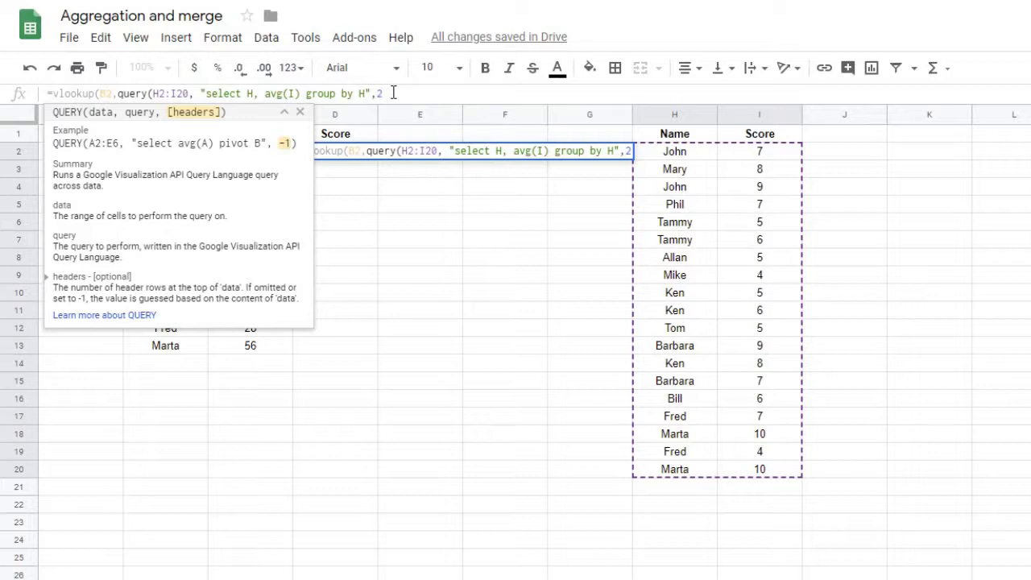
{"action": "type", "text": ","}
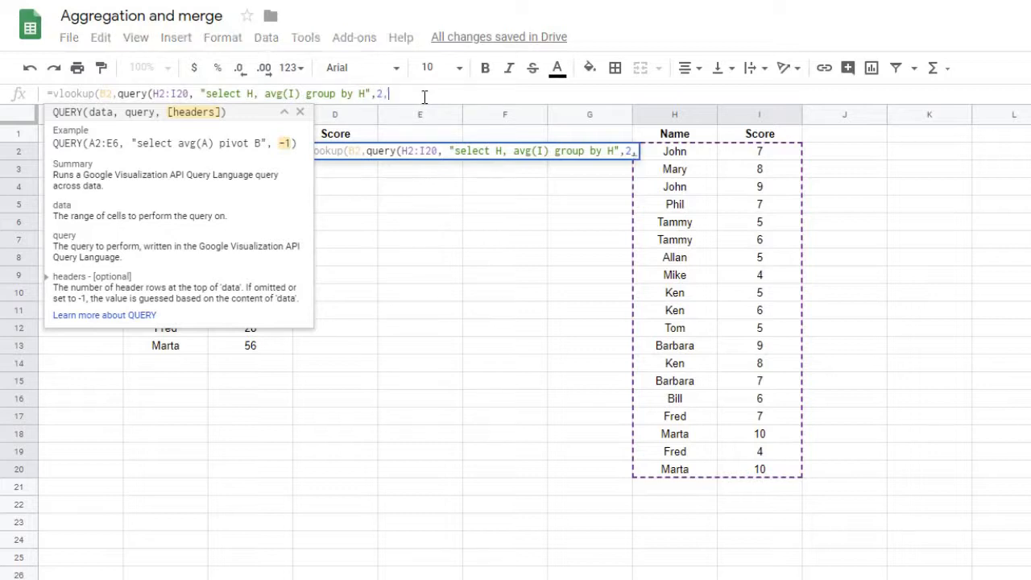
{"action": "type", "text": "FALSE)"}
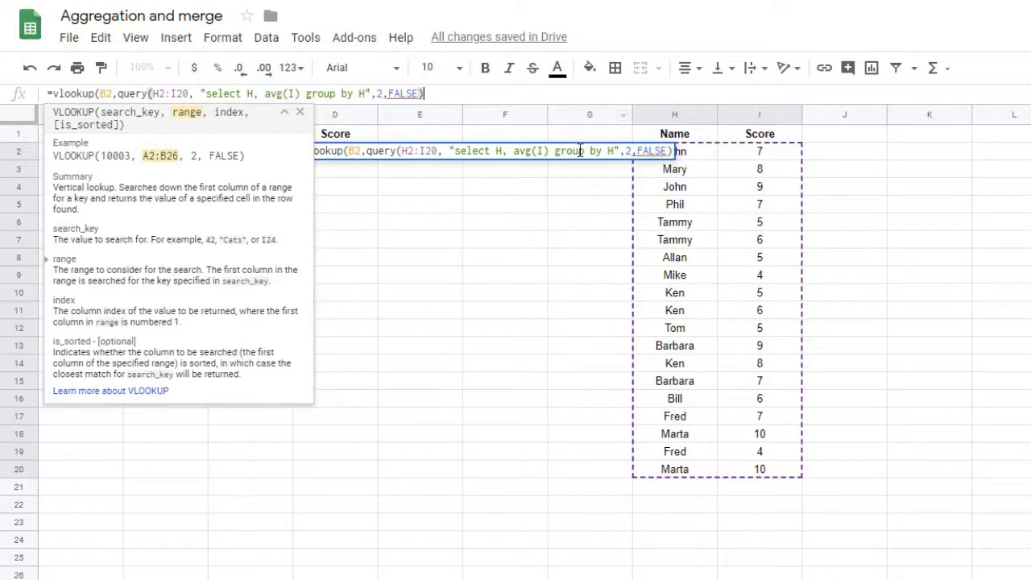
Fix D2's #N/A by closing the query after its string and removing the extra trailing bracket
{"action": "key", "text": "Return"}
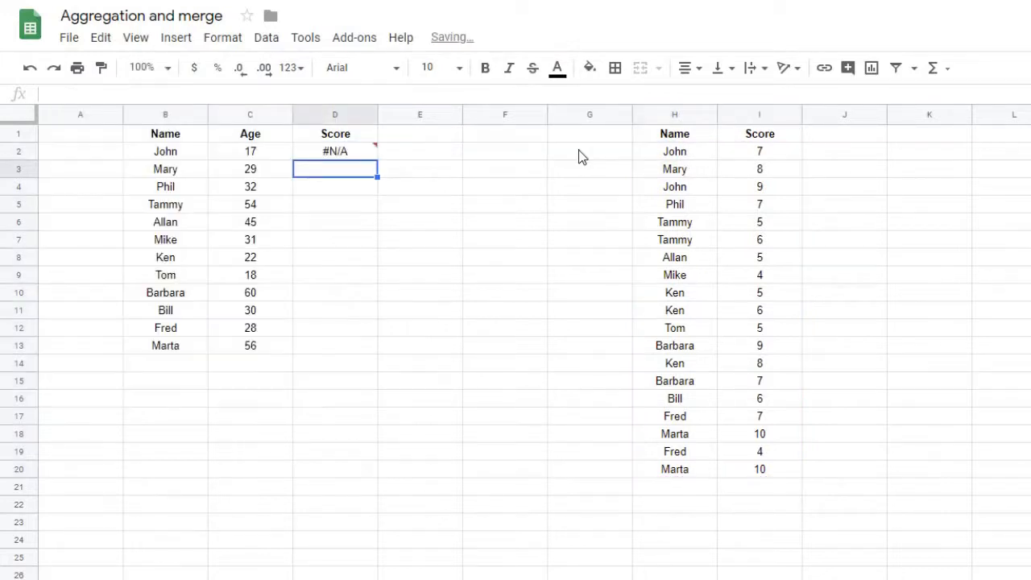
{"action": "left_click", "coordinate": [347, 154]}
{"action": "left_click", "coordinate": [384, 93]}
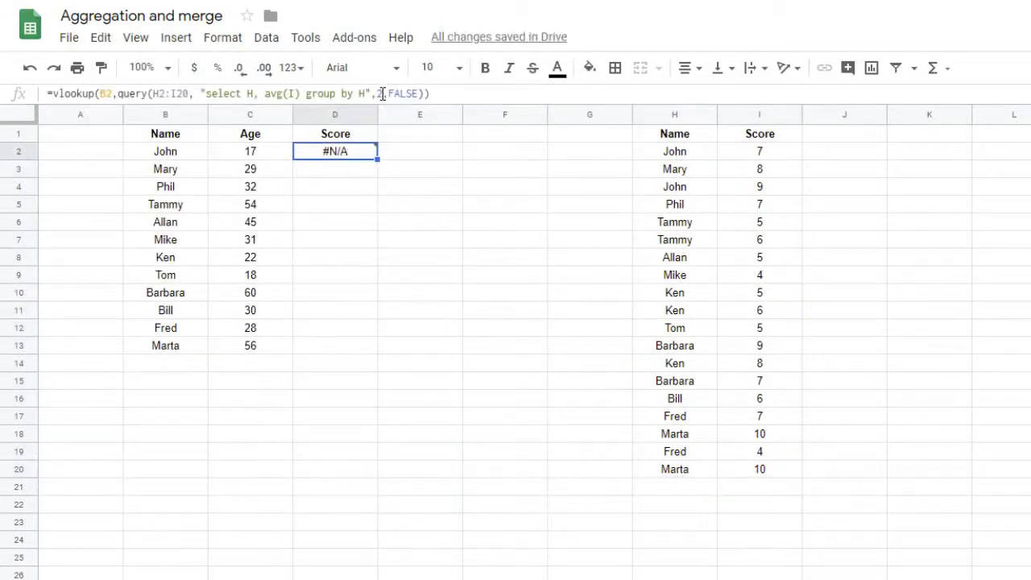
{"action": "left_click", "coordinate": [371, 94]}
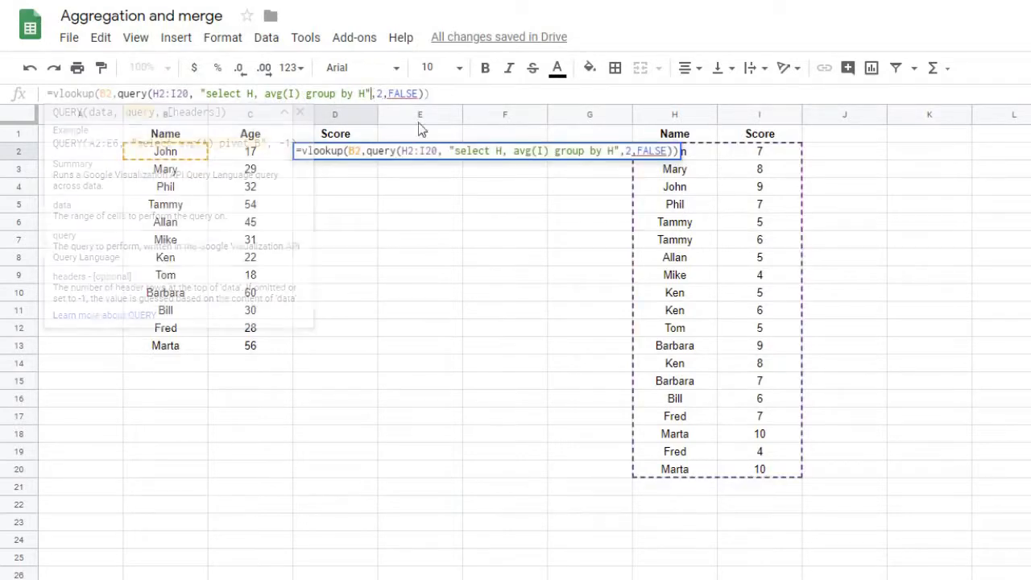
{"action": "type", "text": ")"}
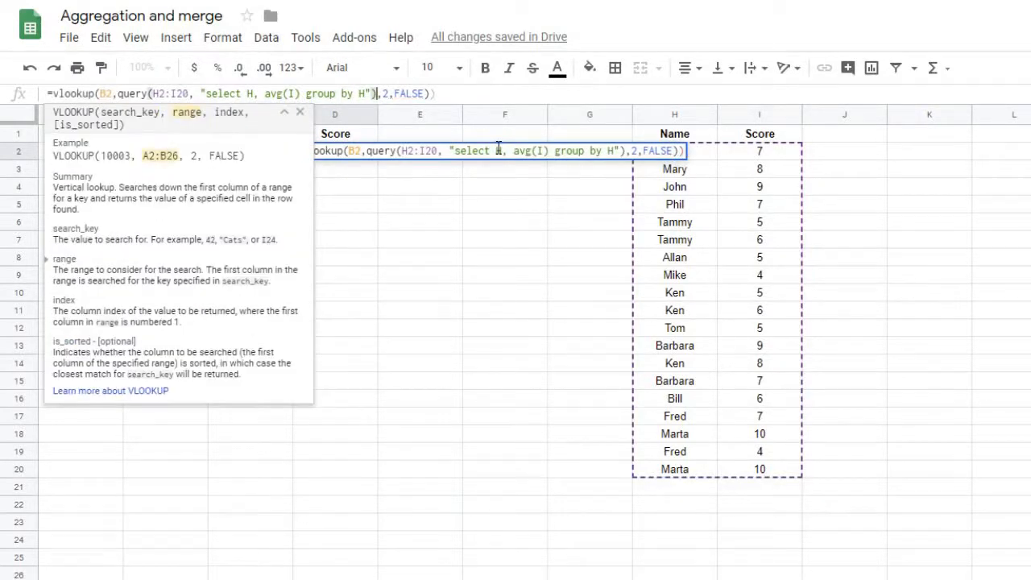
{"action": "key", "text": "Right"}
{"action": "key", "text": "Right"}
{"action": "key", "text": "Right"}
{"action": "key", "text": "Right"}
{"action": "key", "text": "Delete"}
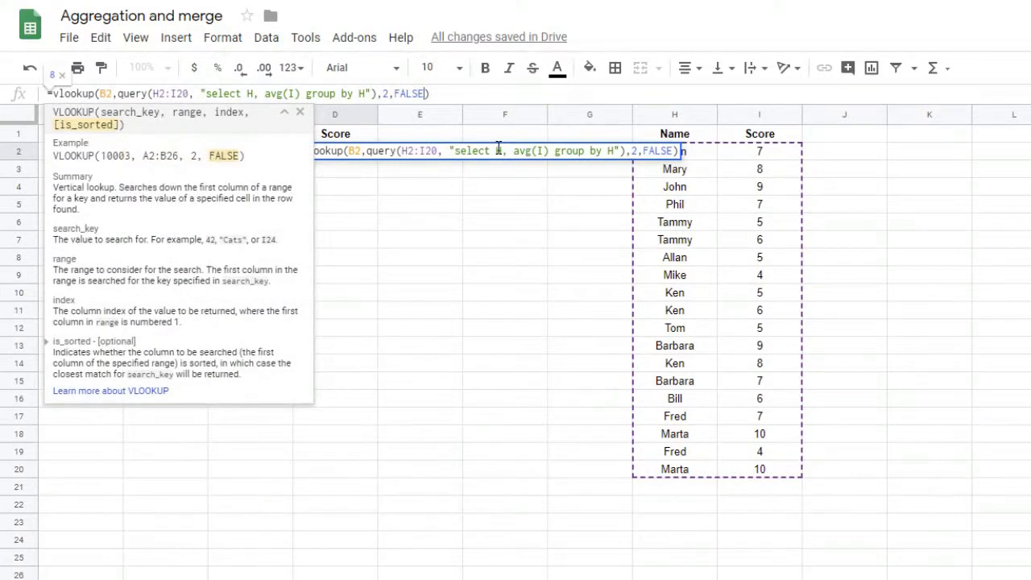
{"action": "key", "text": "Return"}
{"action": "key", "text": "Up"}
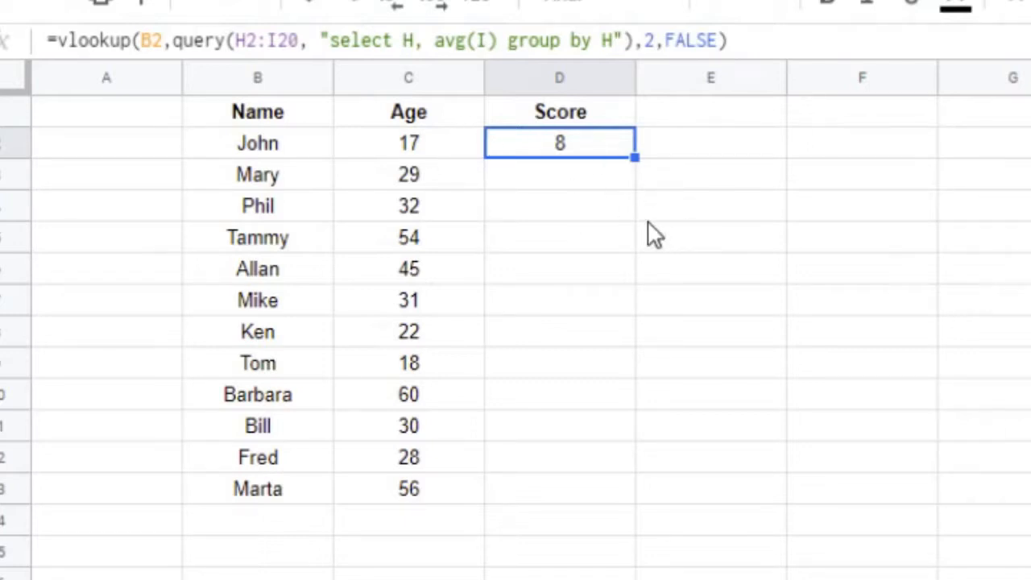
Fill D2's formula down to D13, then verify Tammy's two scores against her 5.5 average
{"action": "left_click_drag", "start_coordinate": [635, 160], "coordinate": [591, 503]}
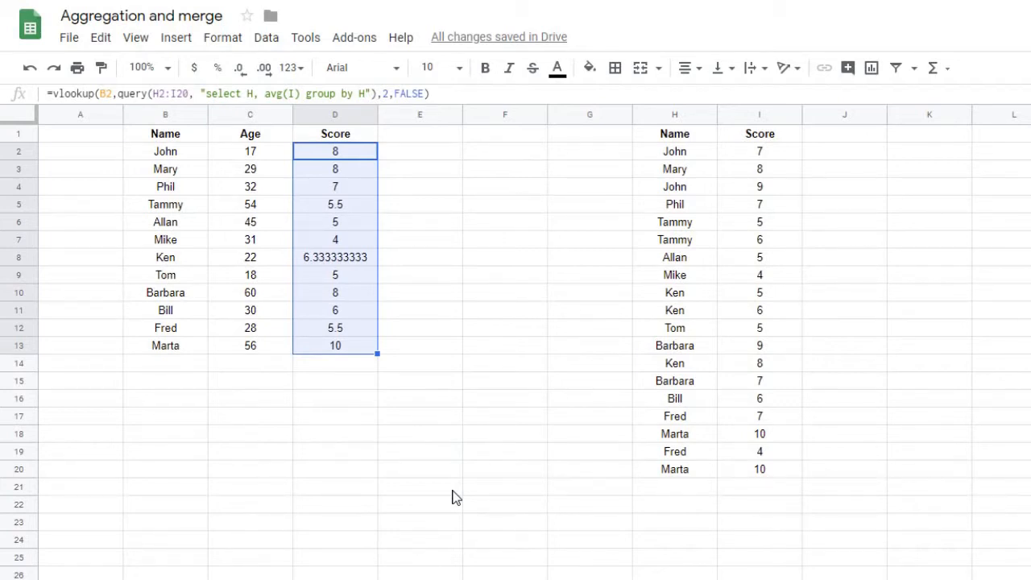
{"action": "left_click", "coordinate": [682, 225]}
{"action": "left_click", "coordinate": [681, 242]}
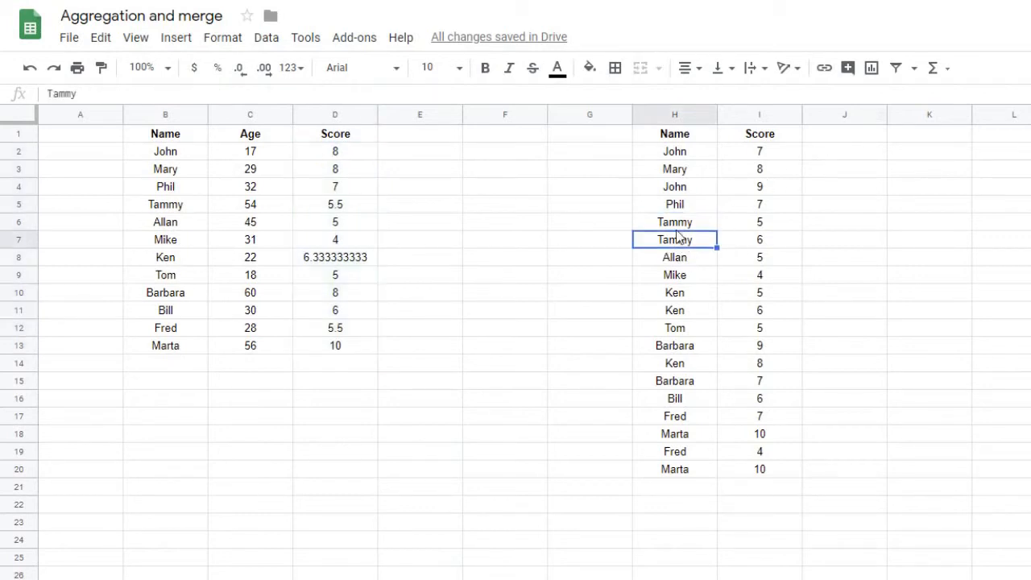